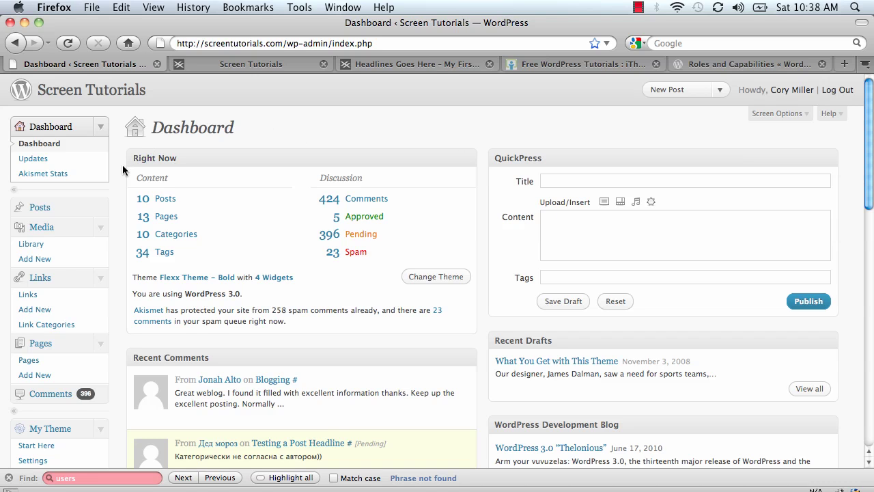
Step: Open the menu editor and nest About and Search Page Template beneath Menu Item in Third Menu
scroll(122, 165, "down", 10)
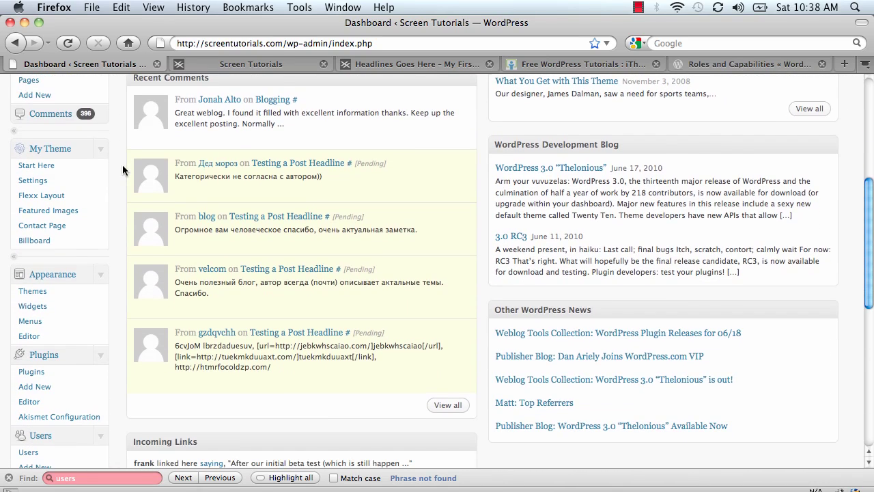
left_click(39, 321)
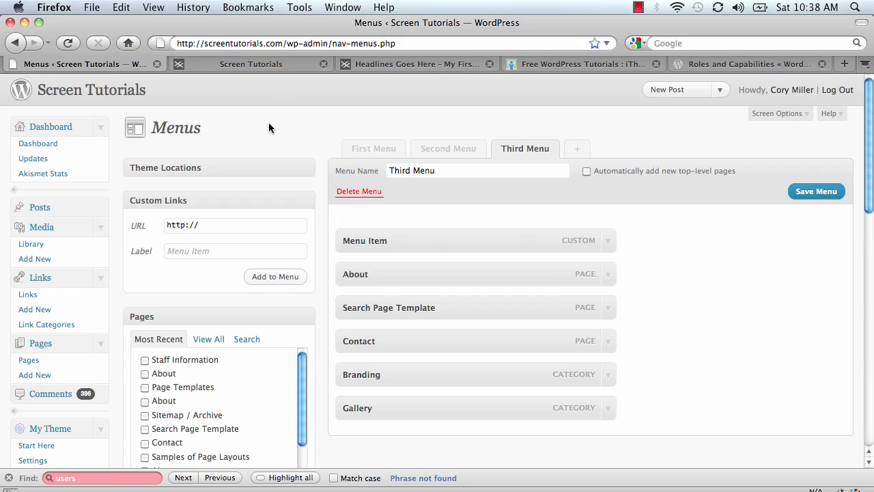
left_click_drag(382, 265, 436, 308)
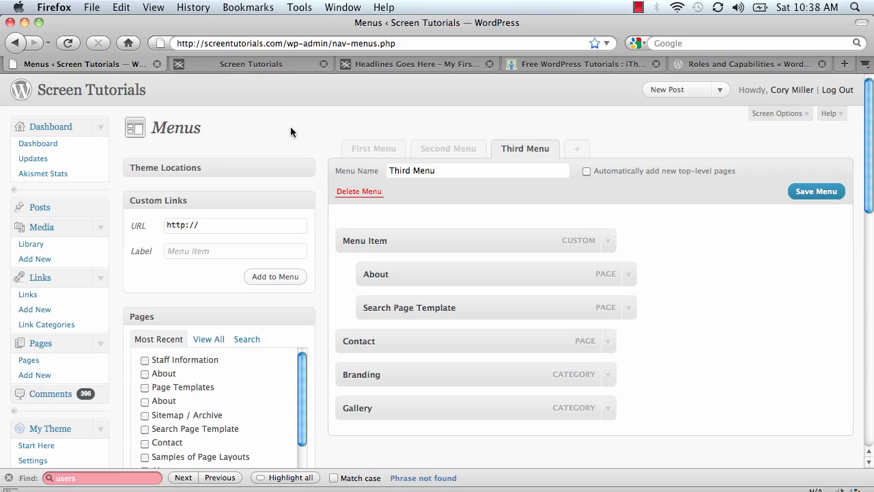
Step: Show the theme's menu location settings and return to the Dashboard, discarding the unsaved menu changes
left_click(306, 168)
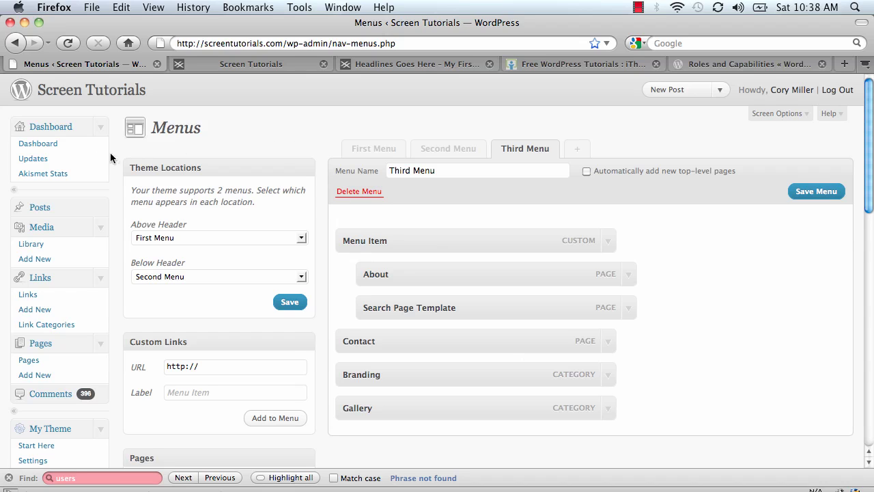
left_click(75, 144)
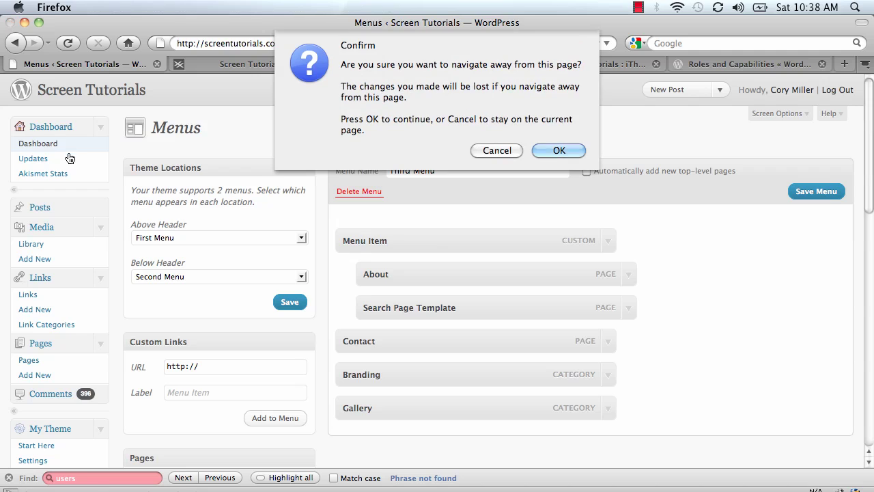
left_click(559, 151)
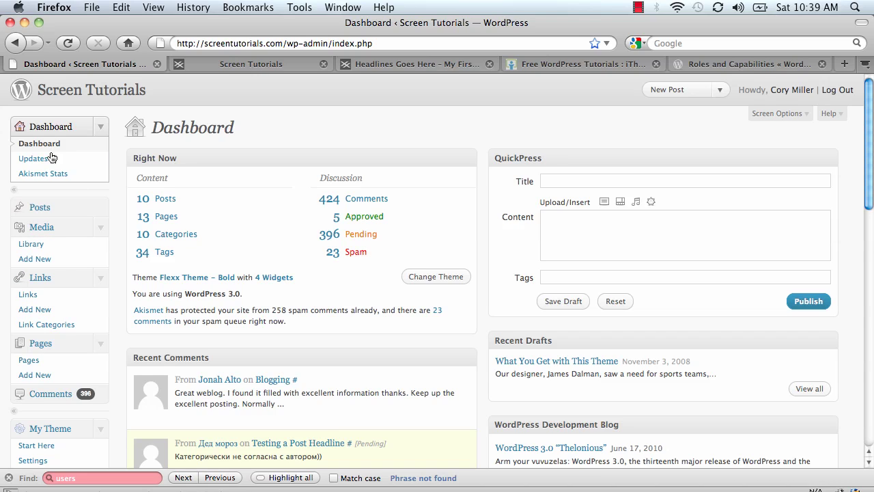
Step: Open the WordPress Updates page and review the plugin and theme update status and the sections of the admin menu
left_click(38, 165)
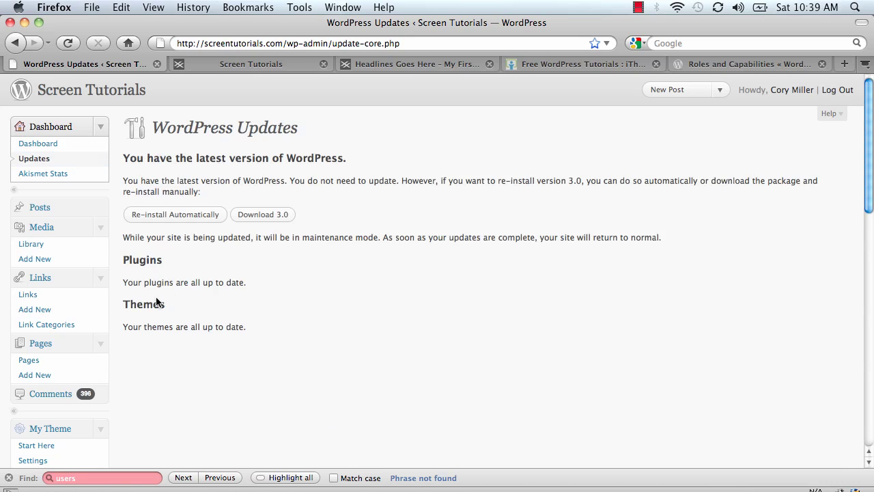
double_click(157, 328)
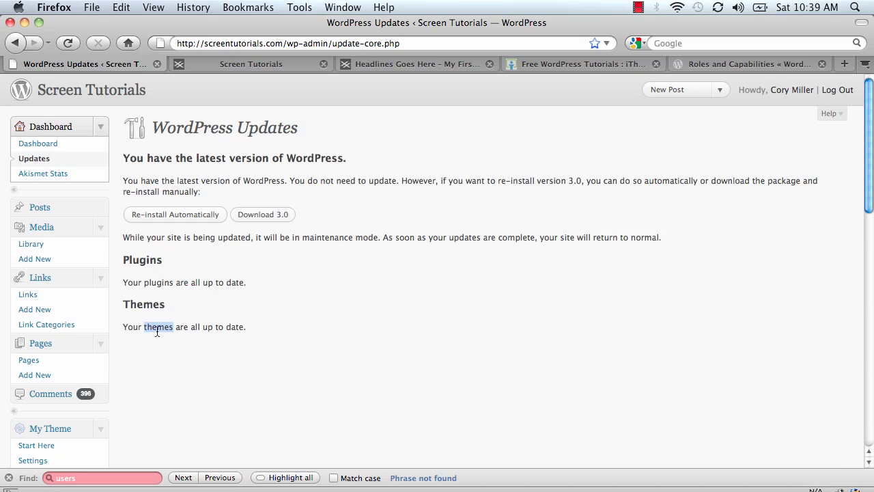
triple_click(162, 283)
left_click(390, 259)
scroll(365, 299, "down", 3)
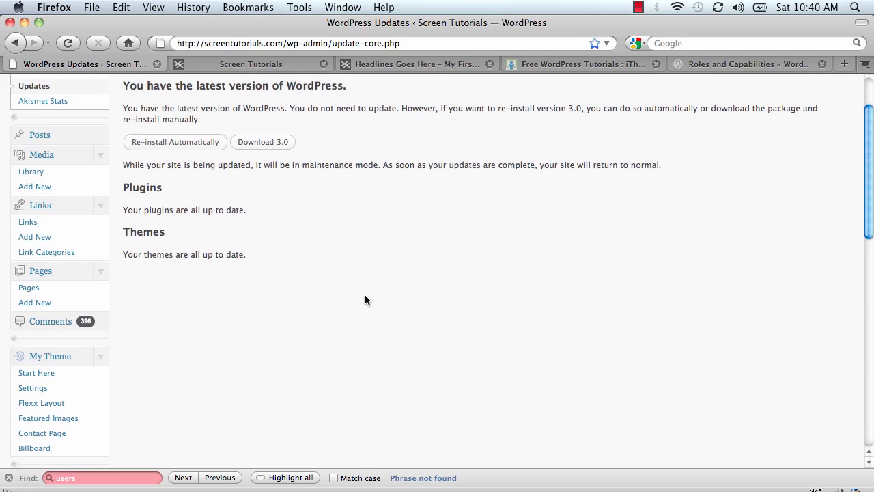
scroll(273, 332, "down", 7)
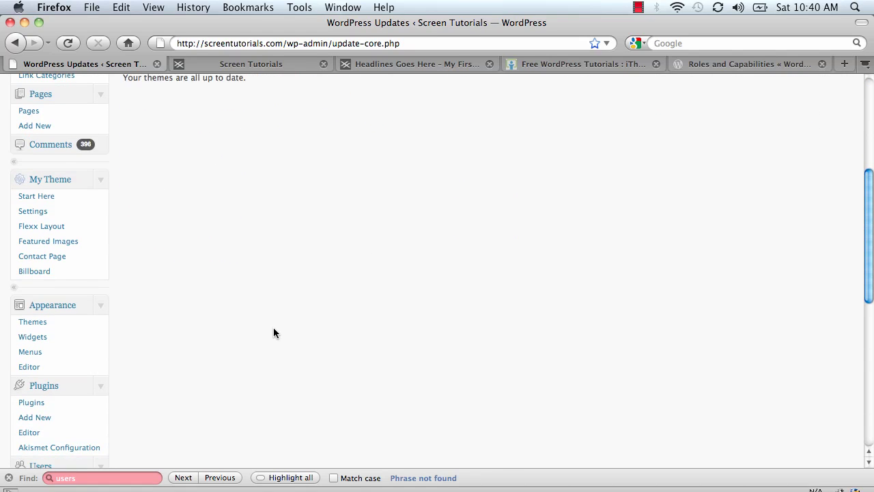
scroll(273, 332, "down", 15)
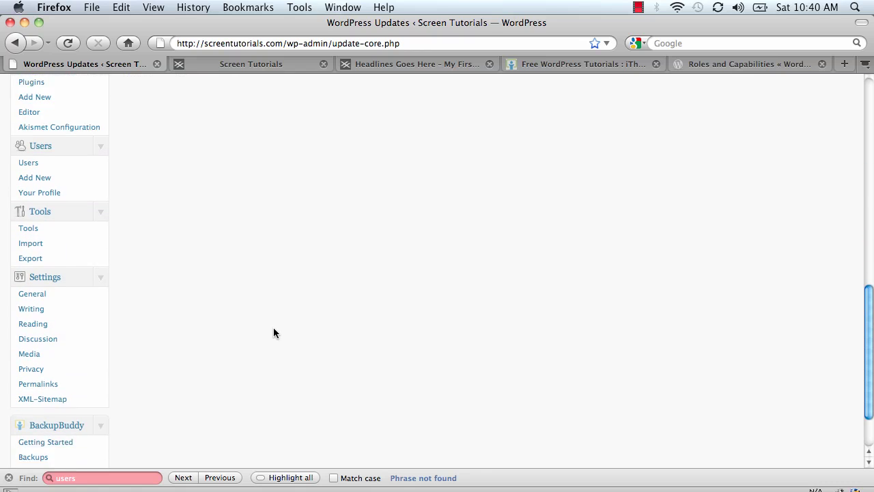
scroll(273, 332, "up", 20)
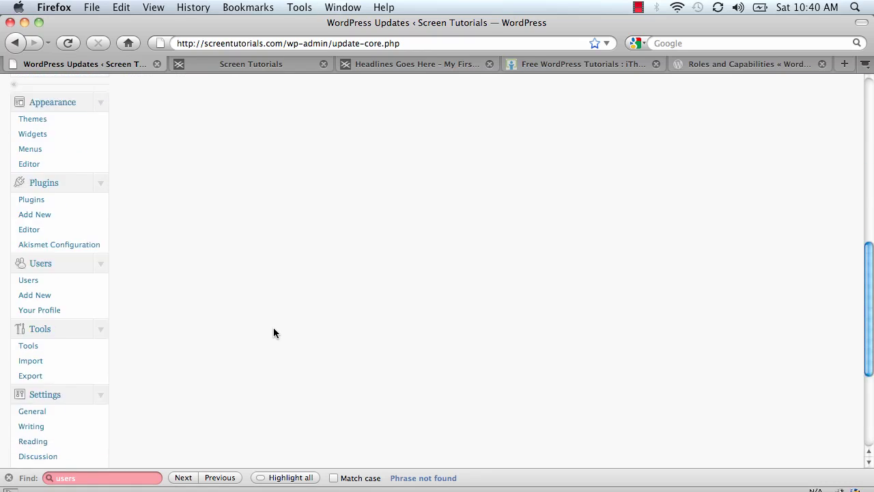
scroll(273, 333, "up", 2)
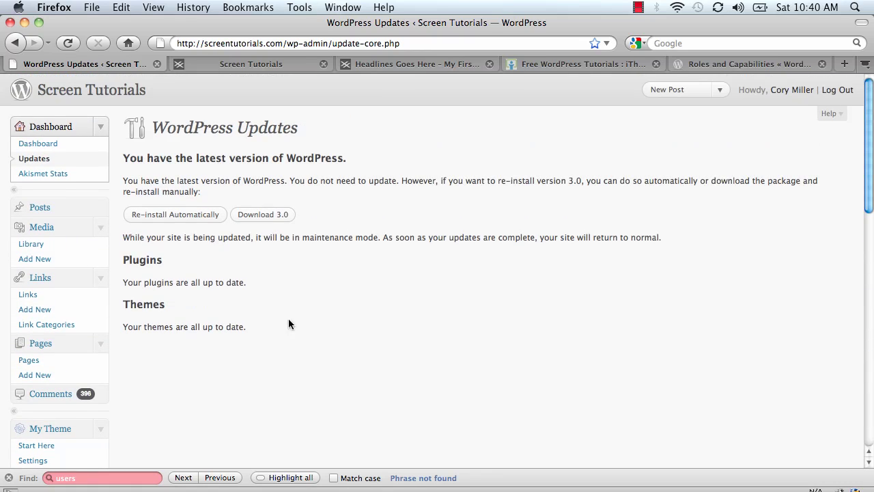
Step: Return to the Dashboard, collapse the Links section and expand Posts in the admin menu to open a blank new post
left_click(69, 145)
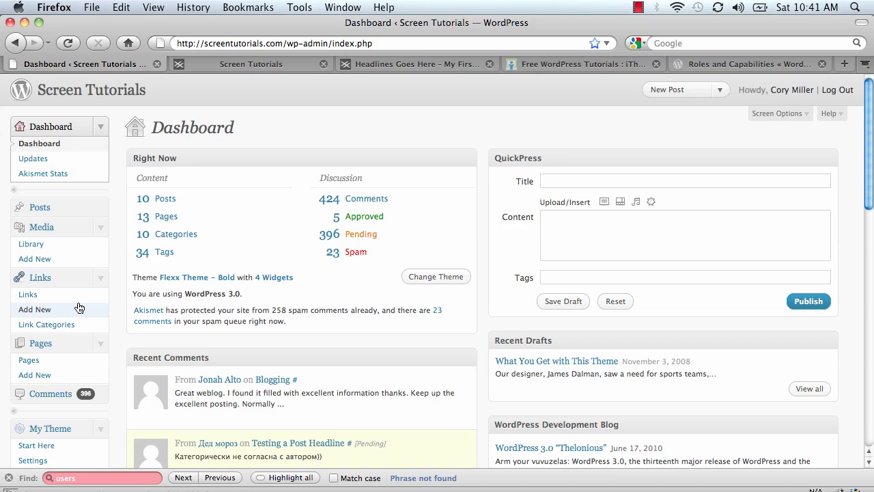
left_click(101, 278)
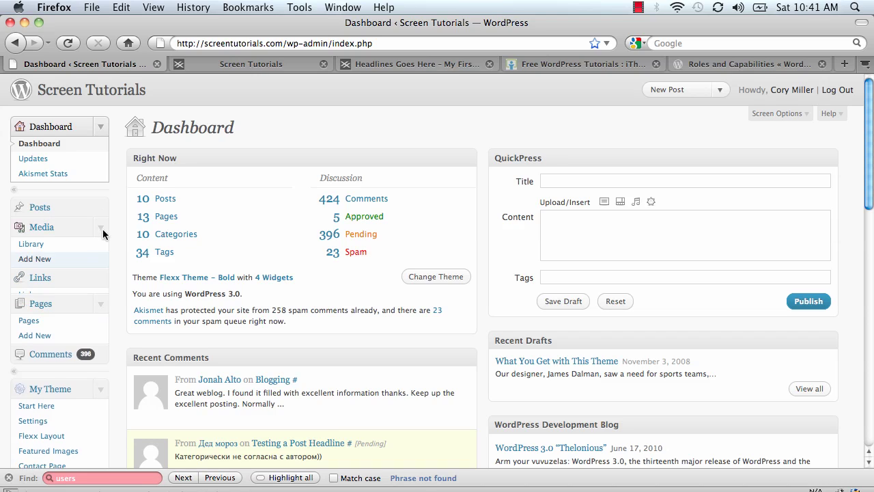
left_click(100, 208)
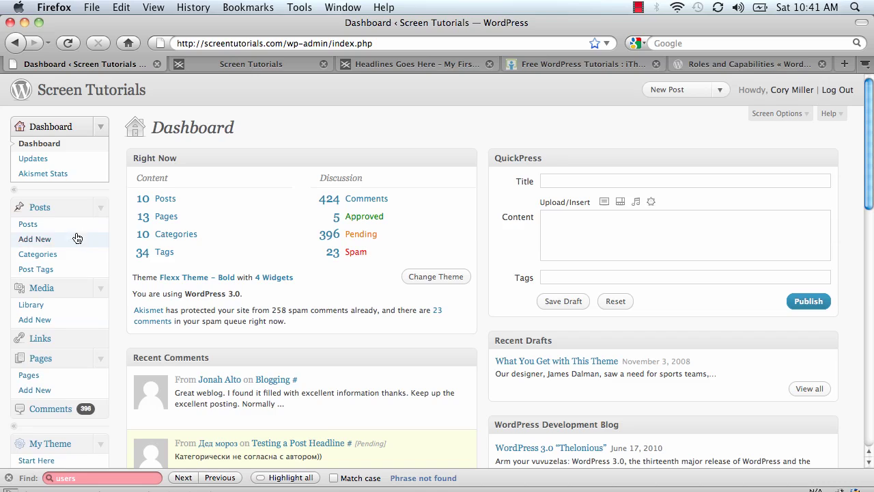
left_click(36, 240)
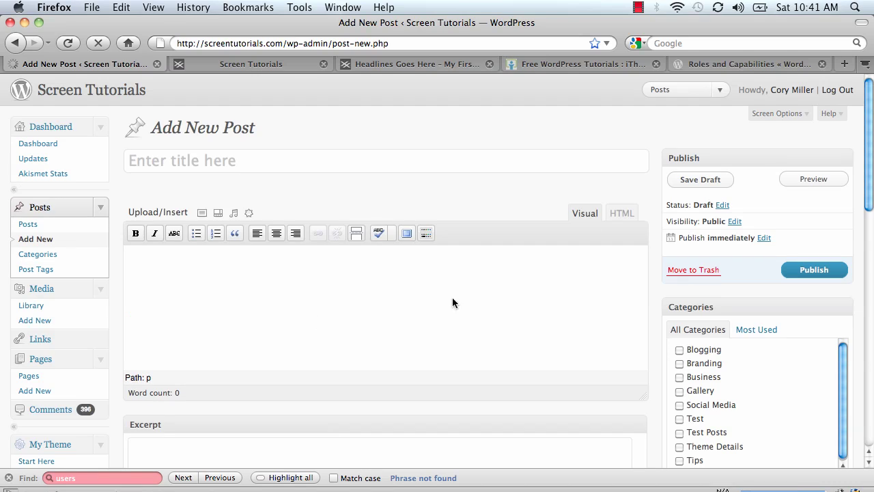
left_click(310, 279)
Step: Load wordpress.org in place of the Roles and Capabilities page and open the WordPress 3.0 “Thelonious” blog post
left_click(721, 64)
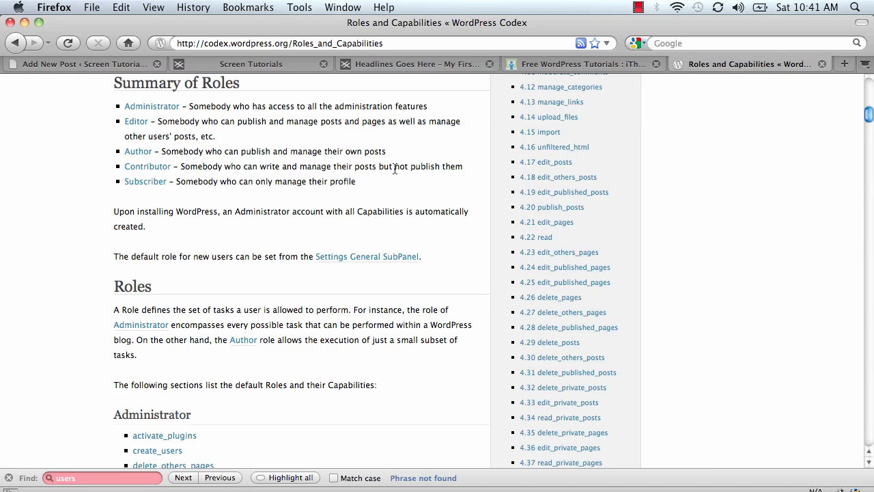
left_click(290, 43)
type("wordpress.org")
key("Return")
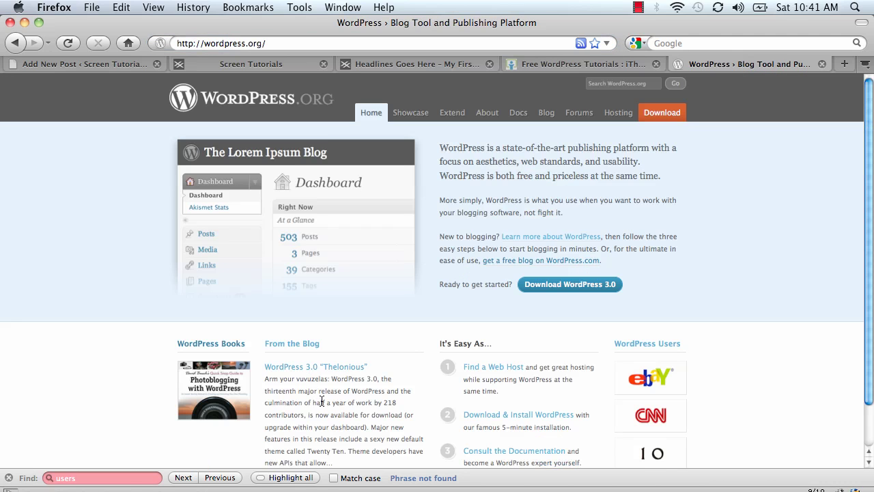
left_click(323, 369)
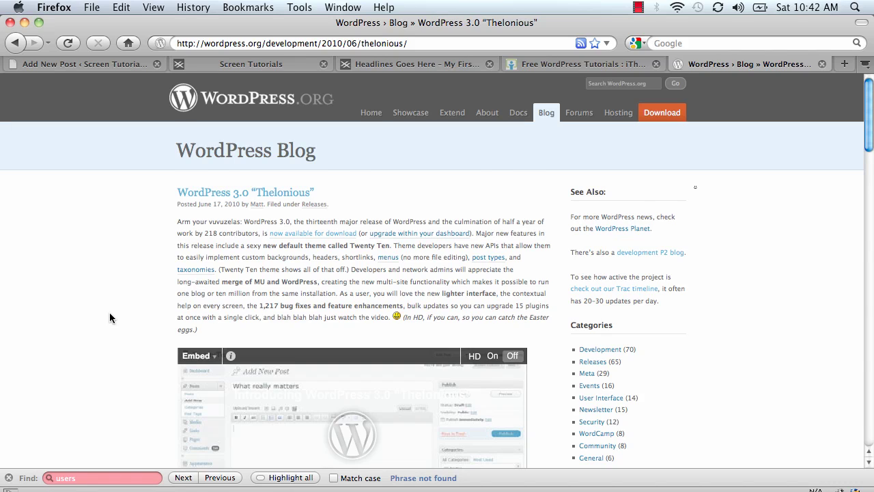
Step: Examine the WordPress 3.0 “Thelonious” release announcement, including its video tour, embed code and future plans
scroll(111, 317, "down", 2)
scroll(109, 317, "down", 10)
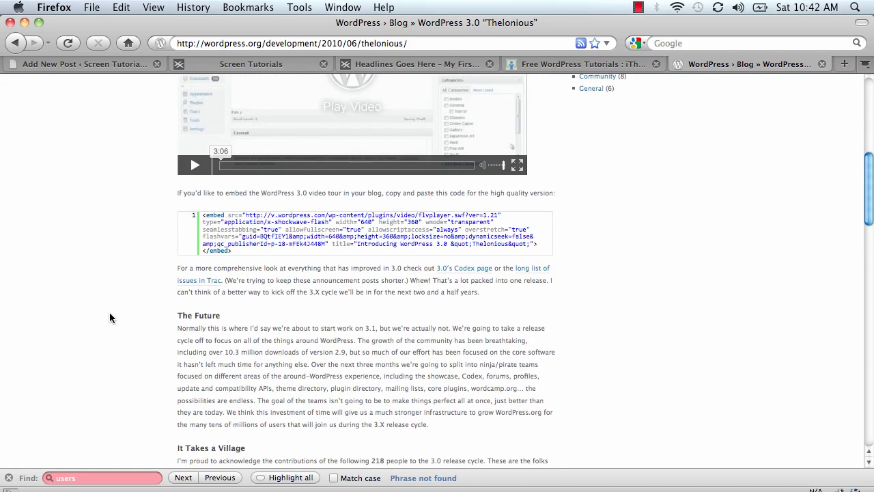
scroll(109, 318, "down", 2)
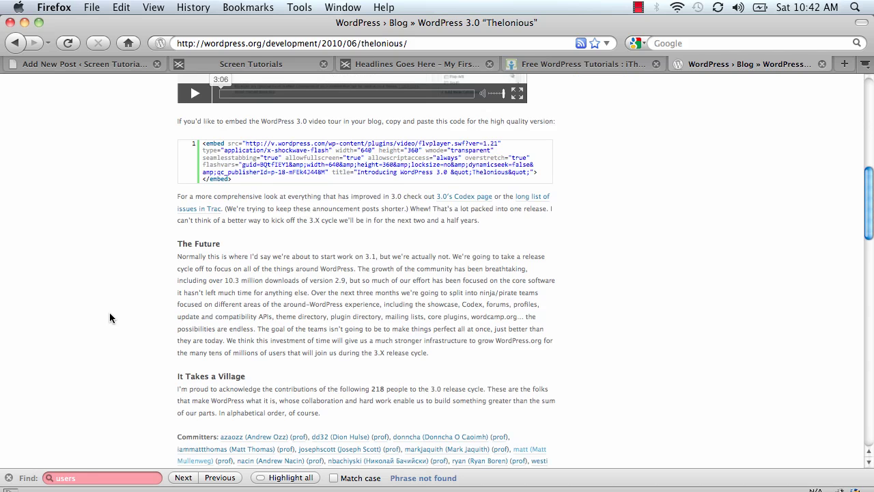
scroll(109, 318, "down", 2)
scroll(110, 318, "up", 11)
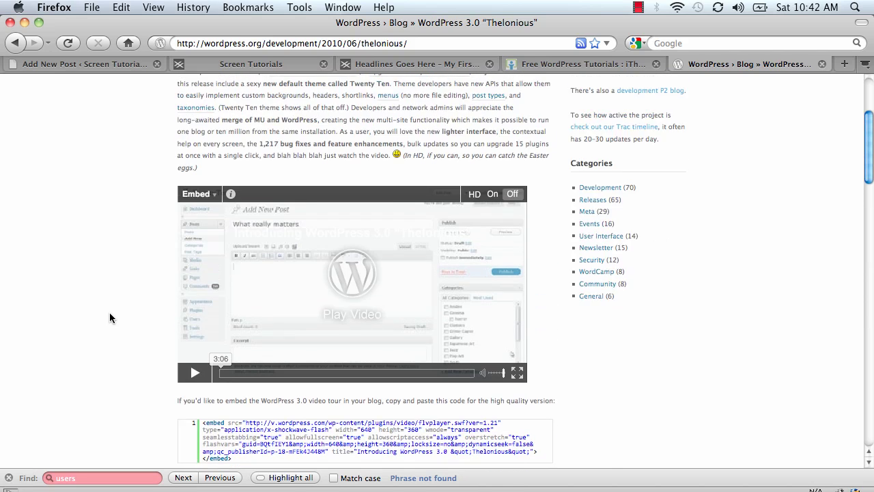
scroll(109, 317, "up", 5)
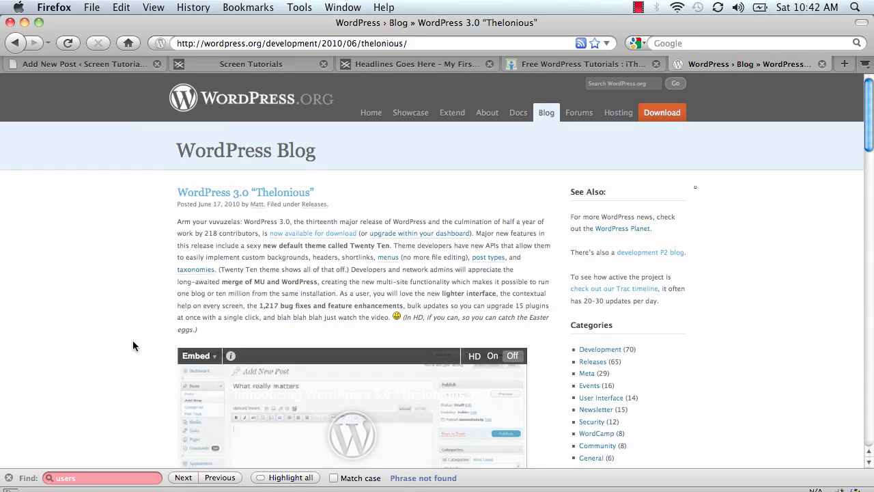
Step: Switch back to the Screen Tutorials admin site and leave the new post for the Dashboard
left_click(87, 64)
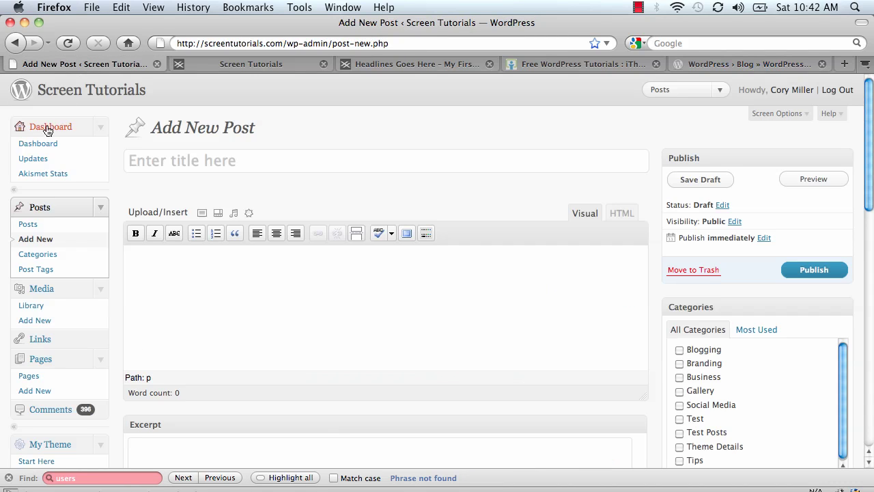
left_click(39, 144)
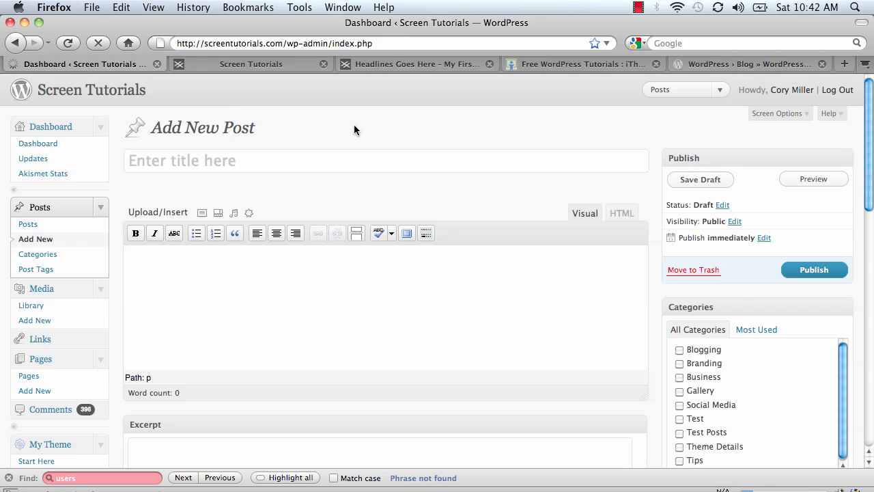